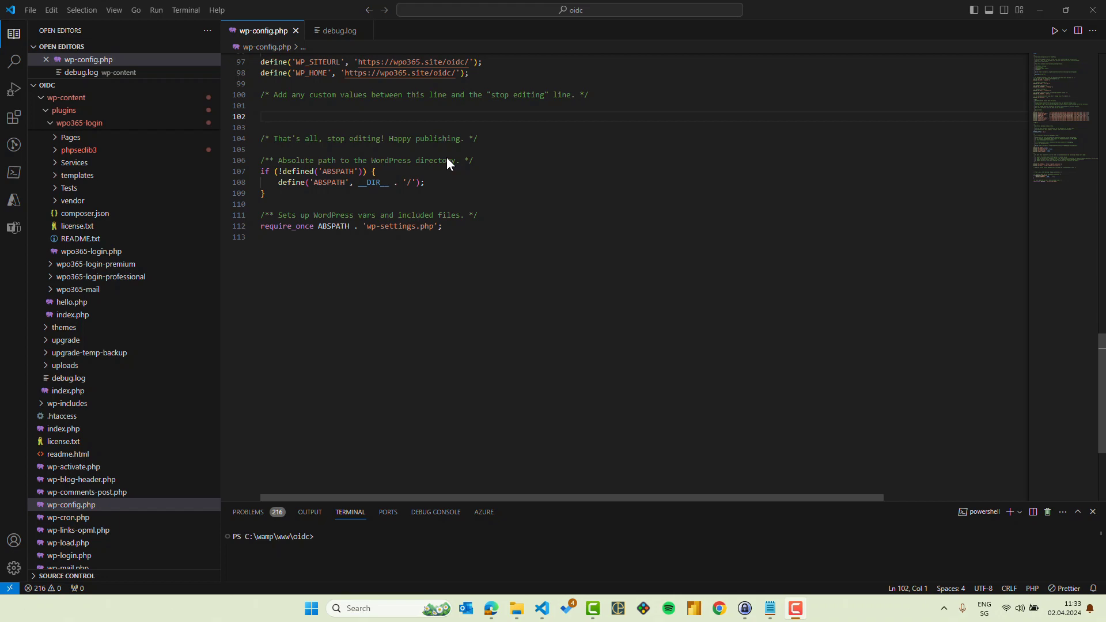
Define the constant WPO_IDPS_1 with an empty array on line 102 of wp-config.php, in the custom values section.
click(282, 115)
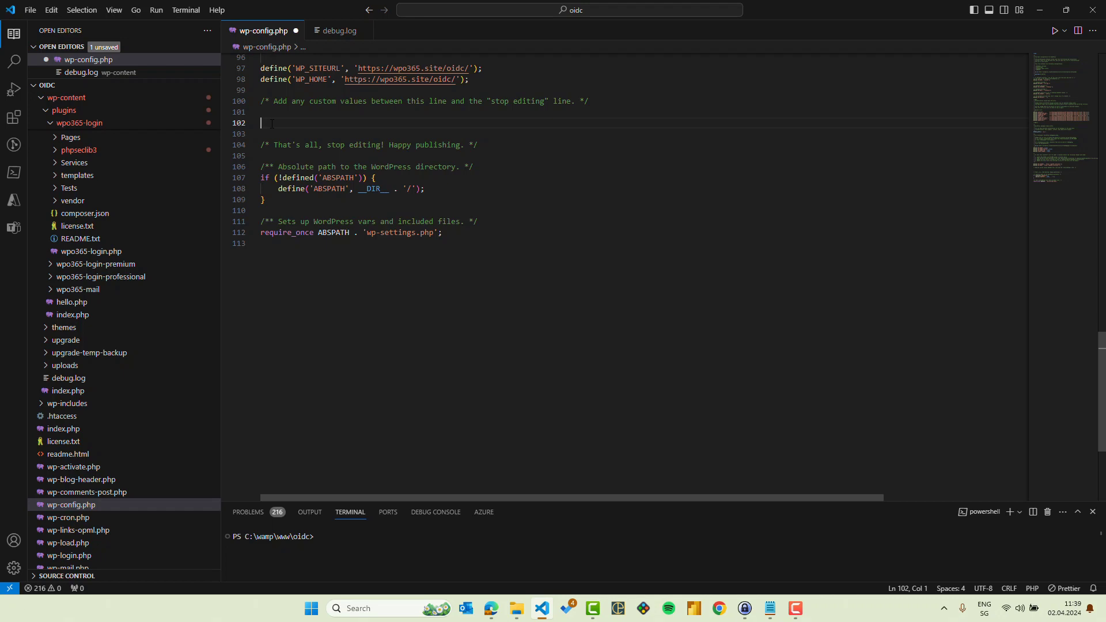
text(define)
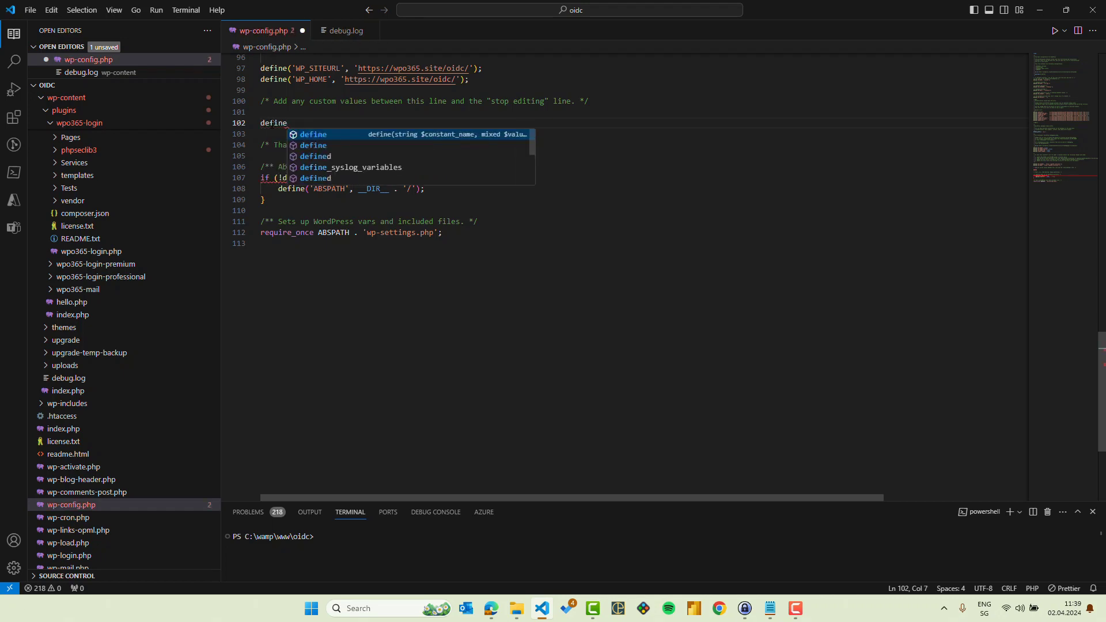
key(Return)
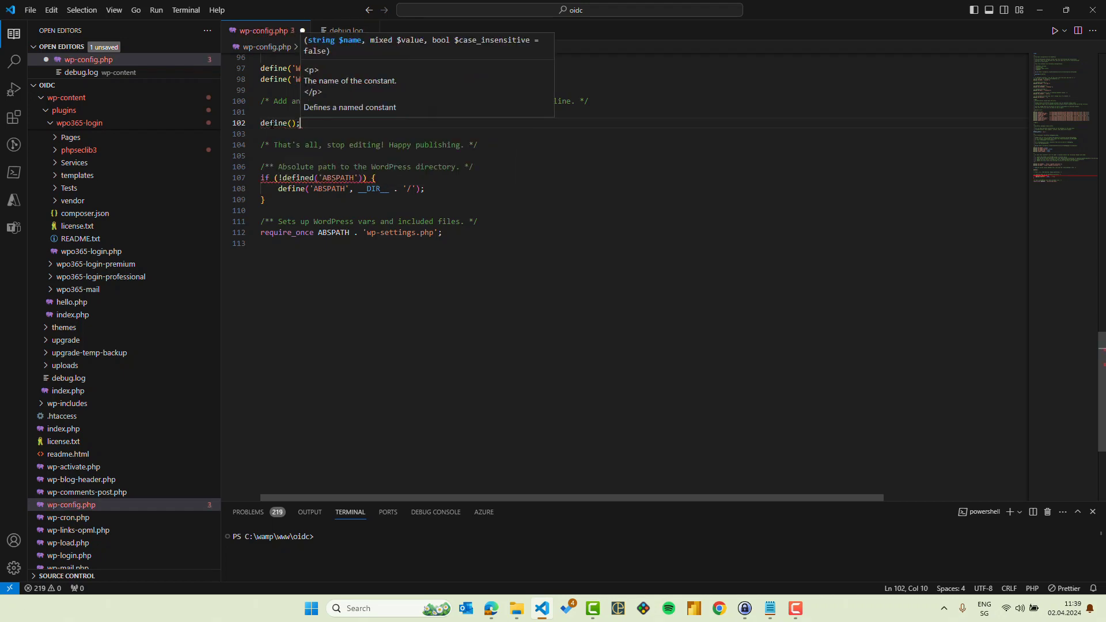
text('WPO)
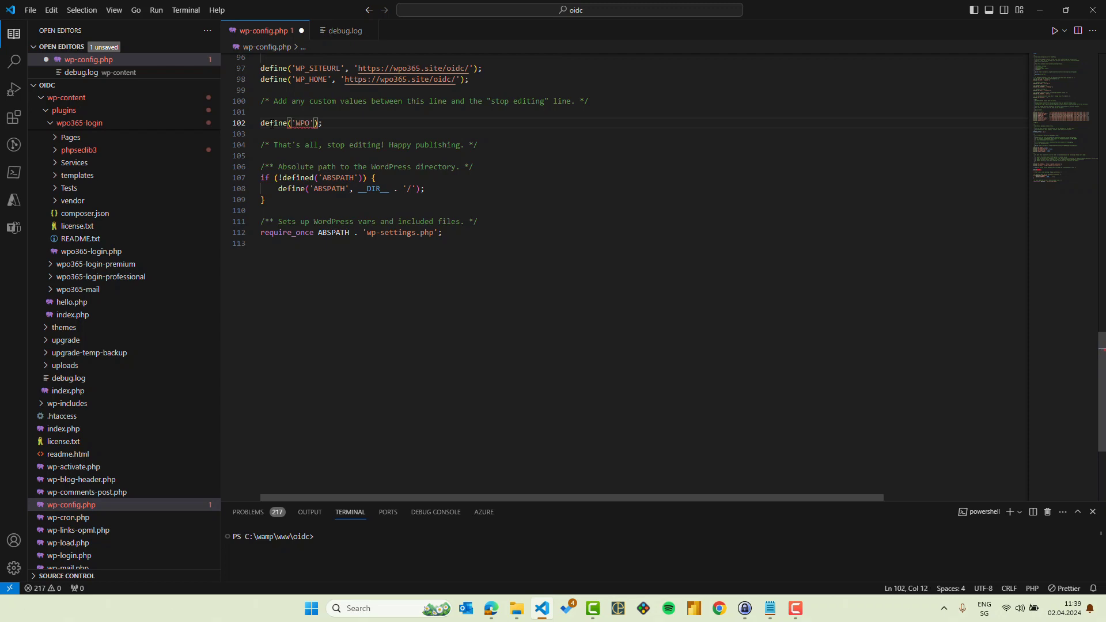
text( IDPS)
text(_IDPS_)
text(1)
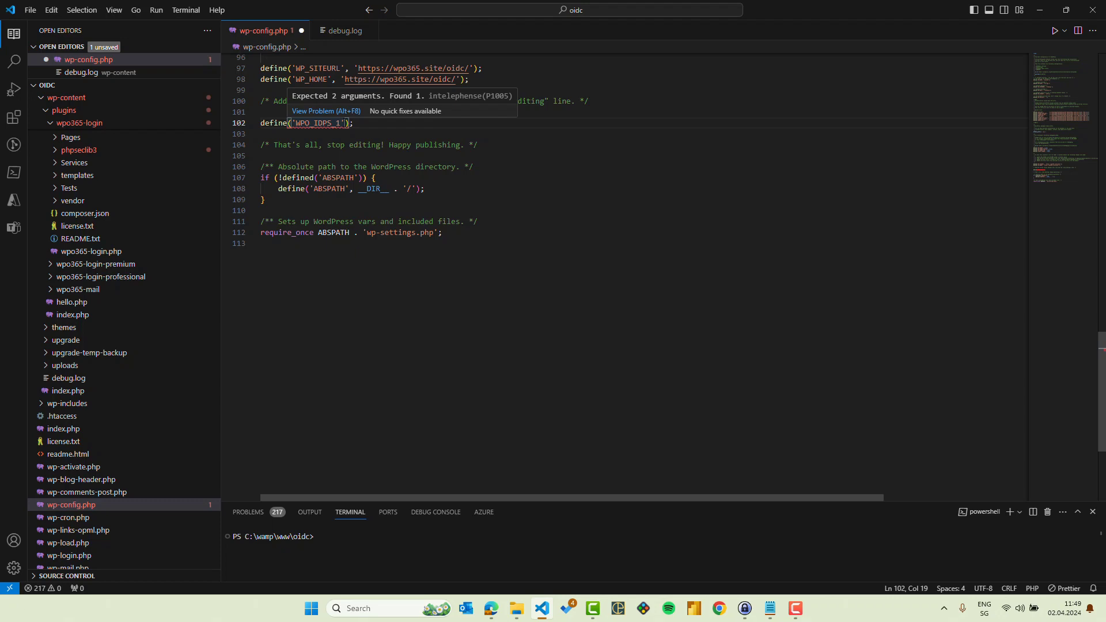
key(Right)
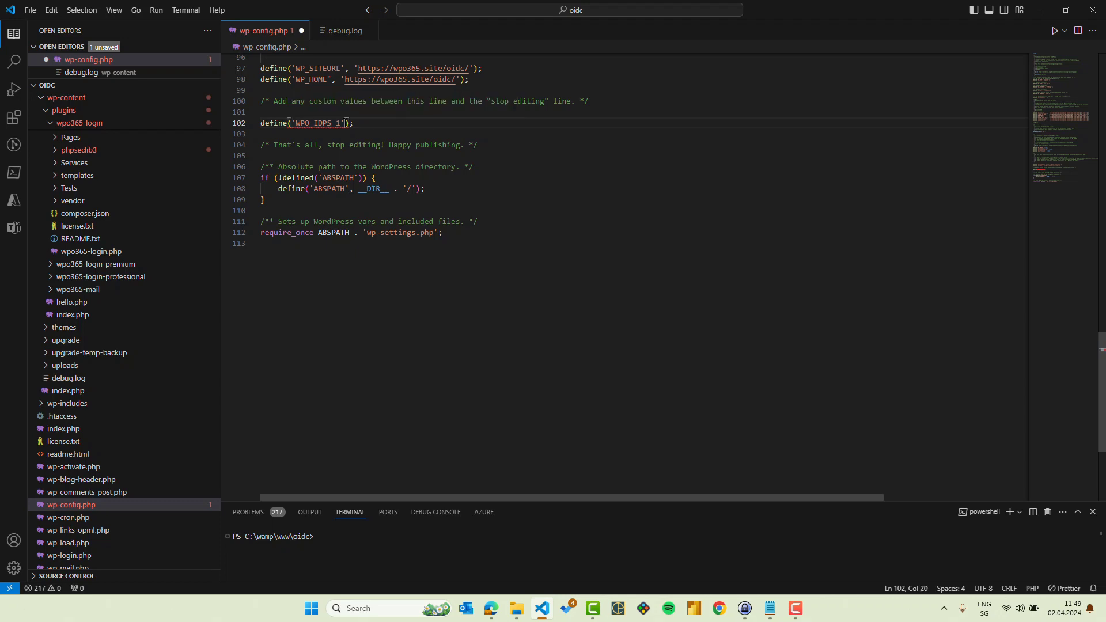
text(, array())
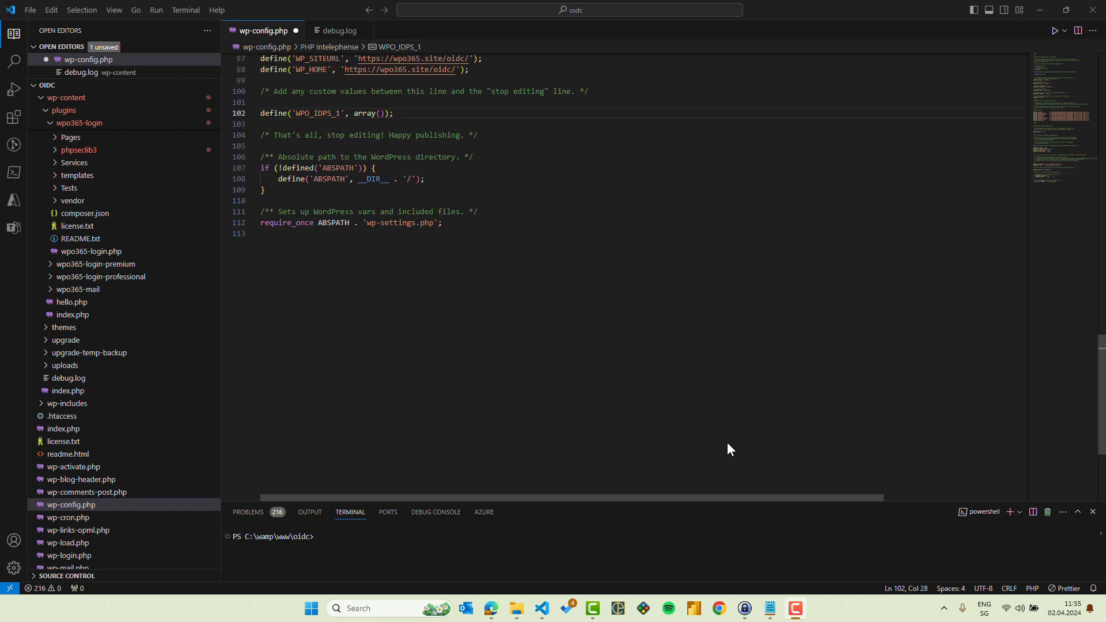
Copy the complete SAML options array, including its redirect_on_login_secret, from the Notepad file into the WPO_IDPS_1 array, followed by a comma and a new line.
click(770, 608)
click(671, 356)
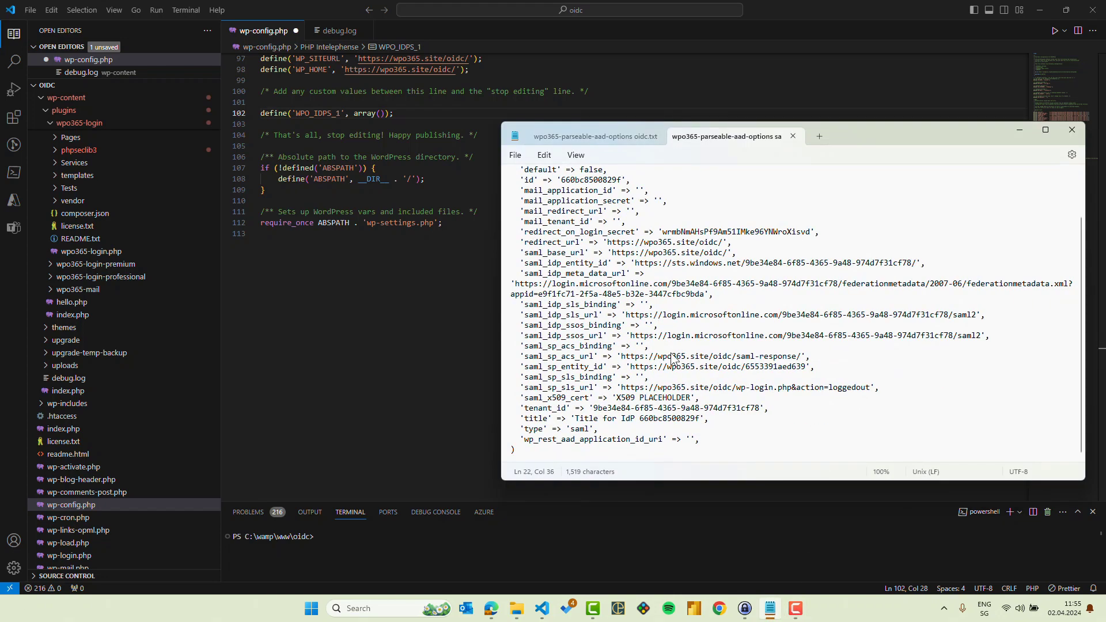
key(ctrl+a)
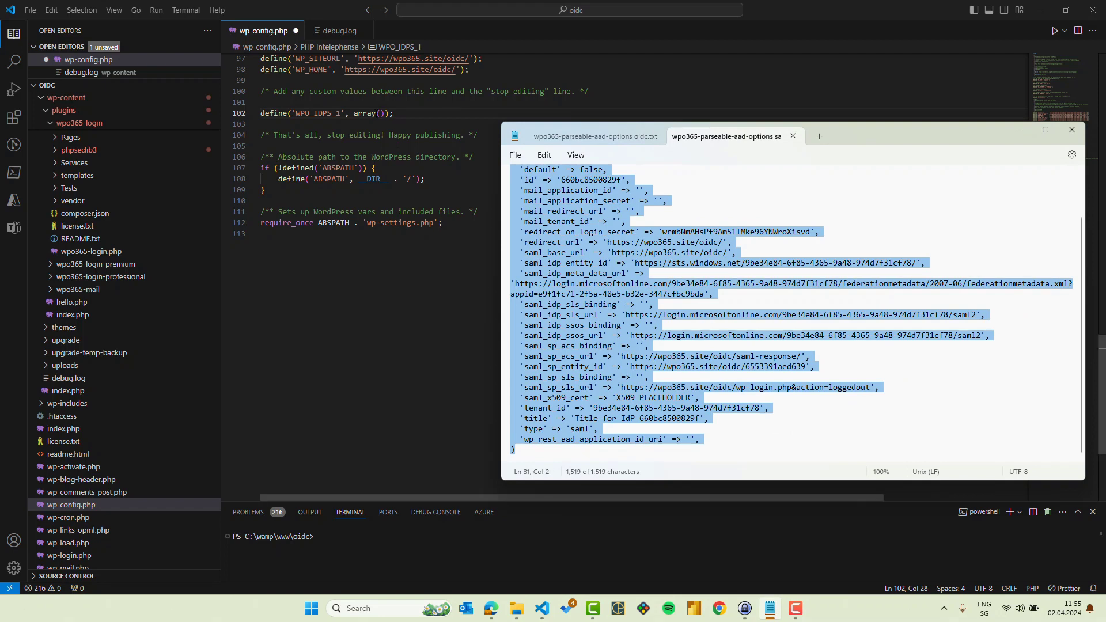
click(381, 113)
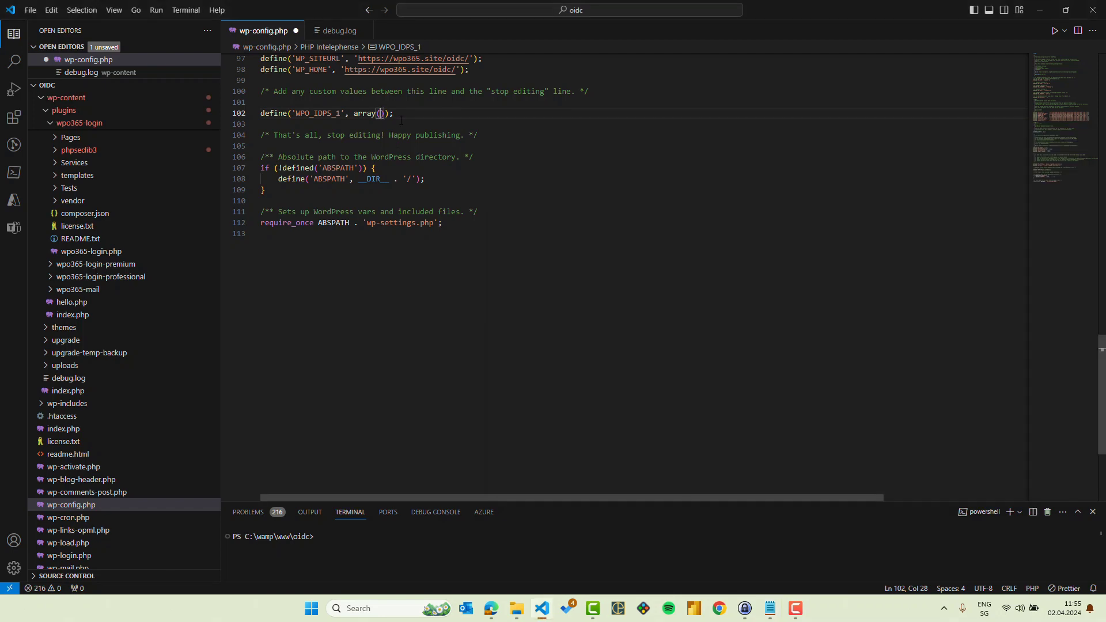
key(Return)
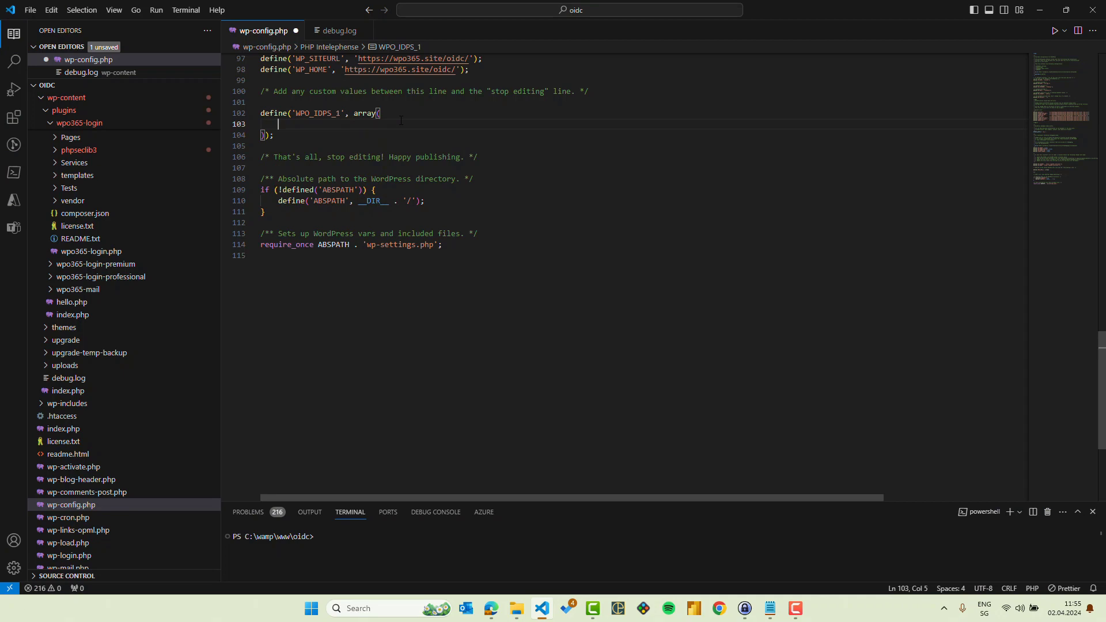
key(ctrl+v)
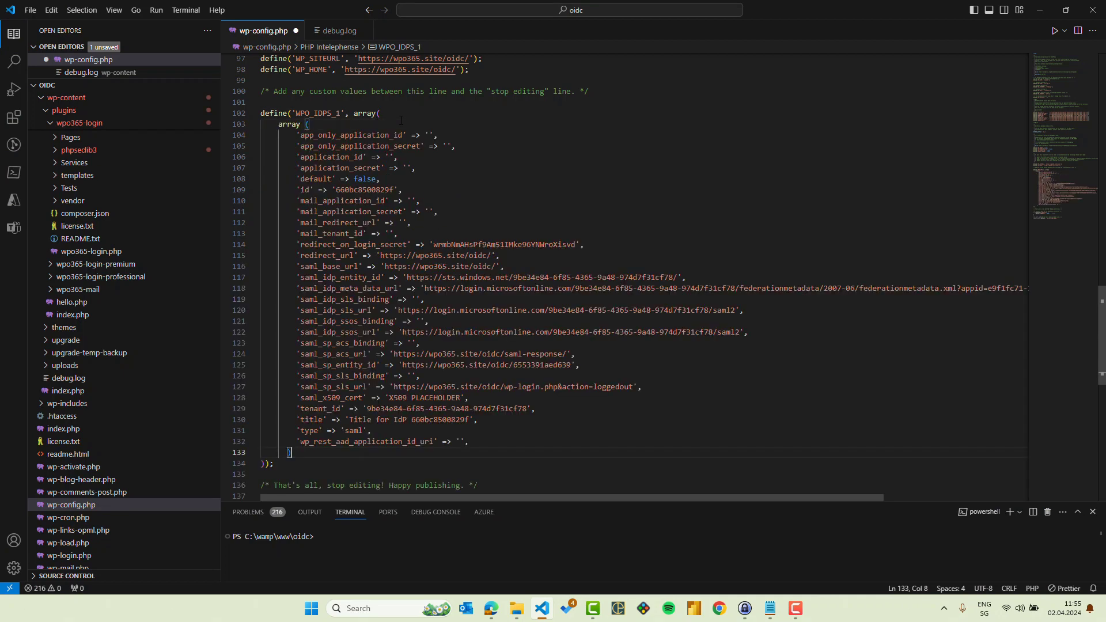
text(,)
key(Return)
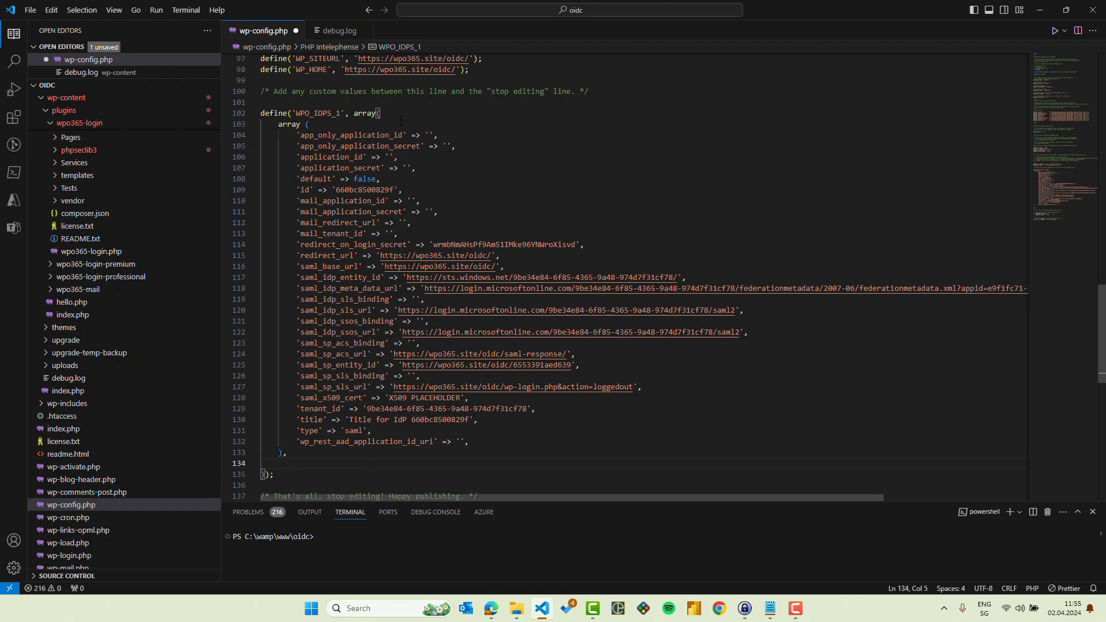
Add the complete OIDC options array, including its application secrets, from the Notepad file as the second WPO_IDPS_1 entry and save wp-config.php.
click(770, 608)
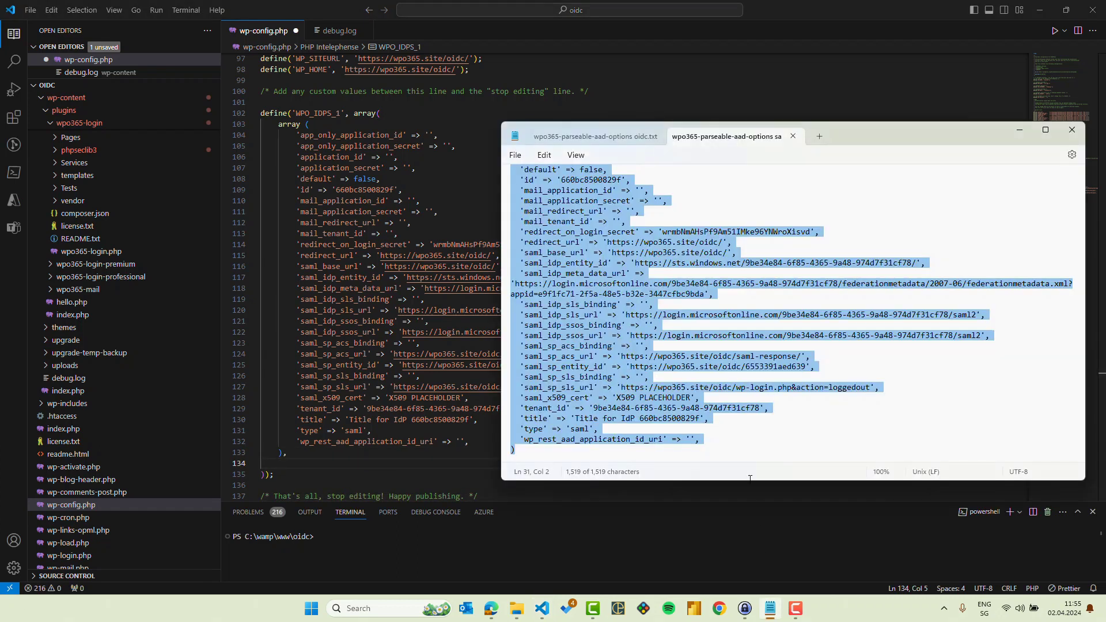
click(620, 135)
click(601, 220)
key(ctrl+a)
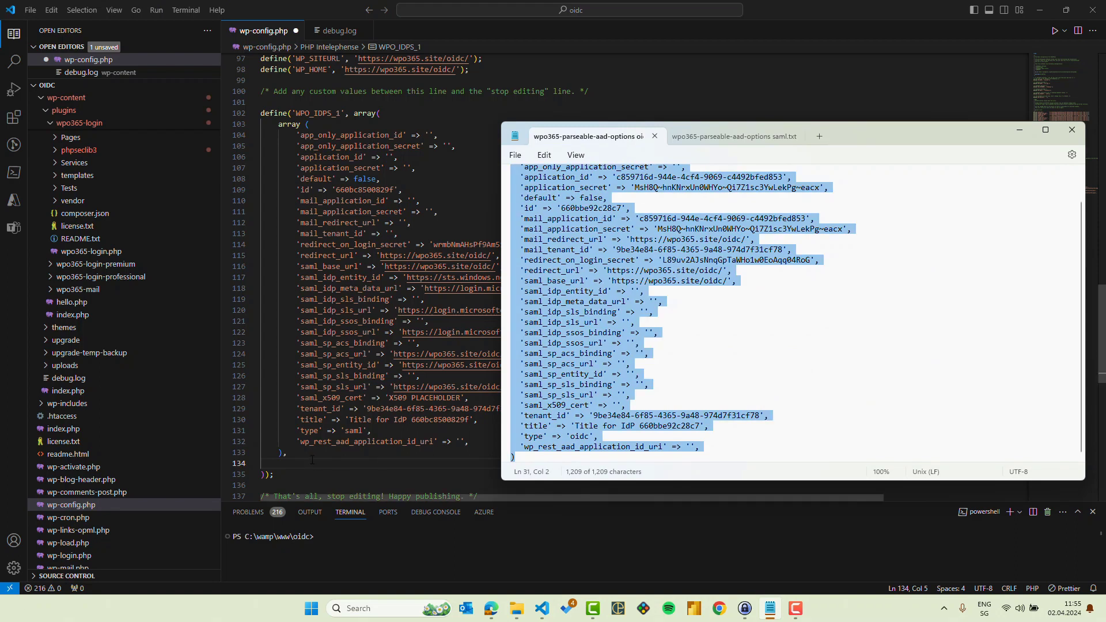
key(alt+Tab)
key(ctrl+v)
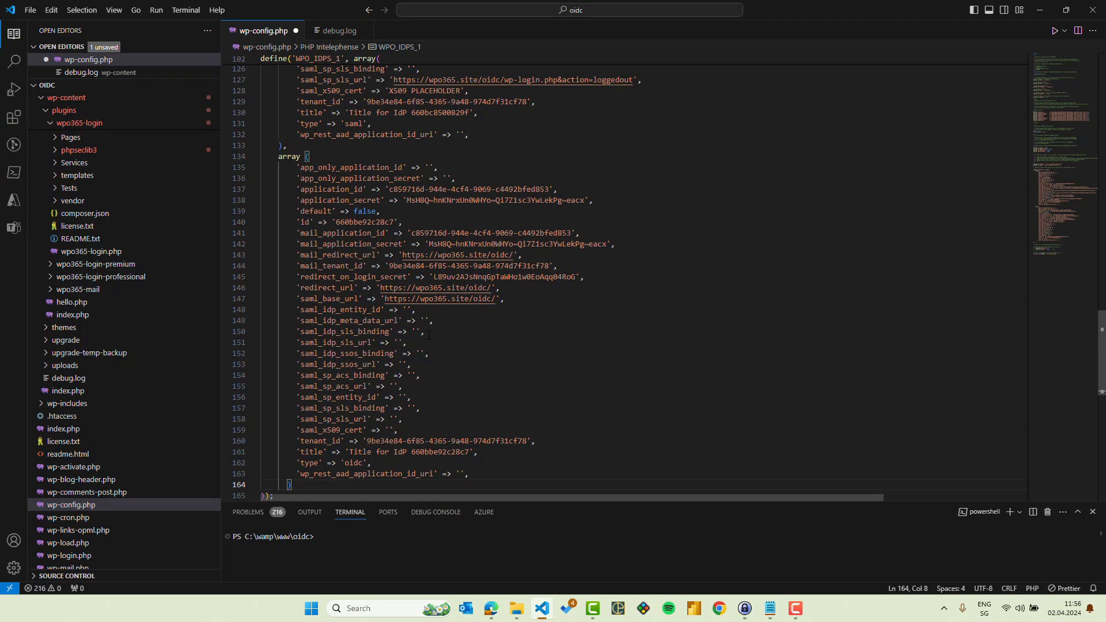
click(198, 48)
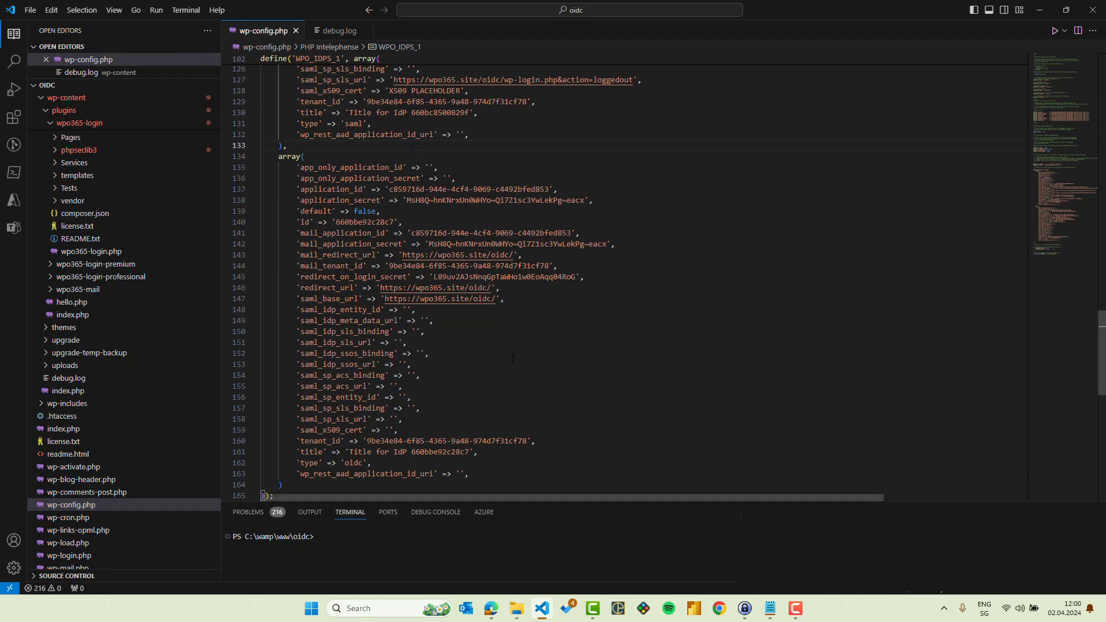
Switch to the WordPress admin site in Edge, reload the WPO365 dashboard and read the notice about multiple Identity Providers.
click(492, 608)
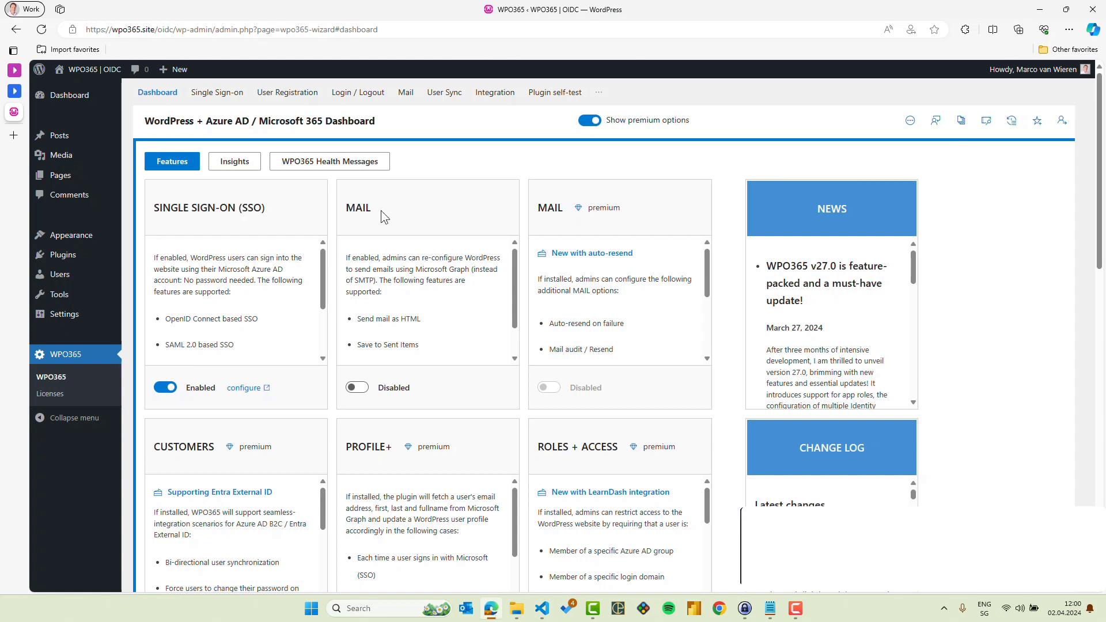
click(41, 29)
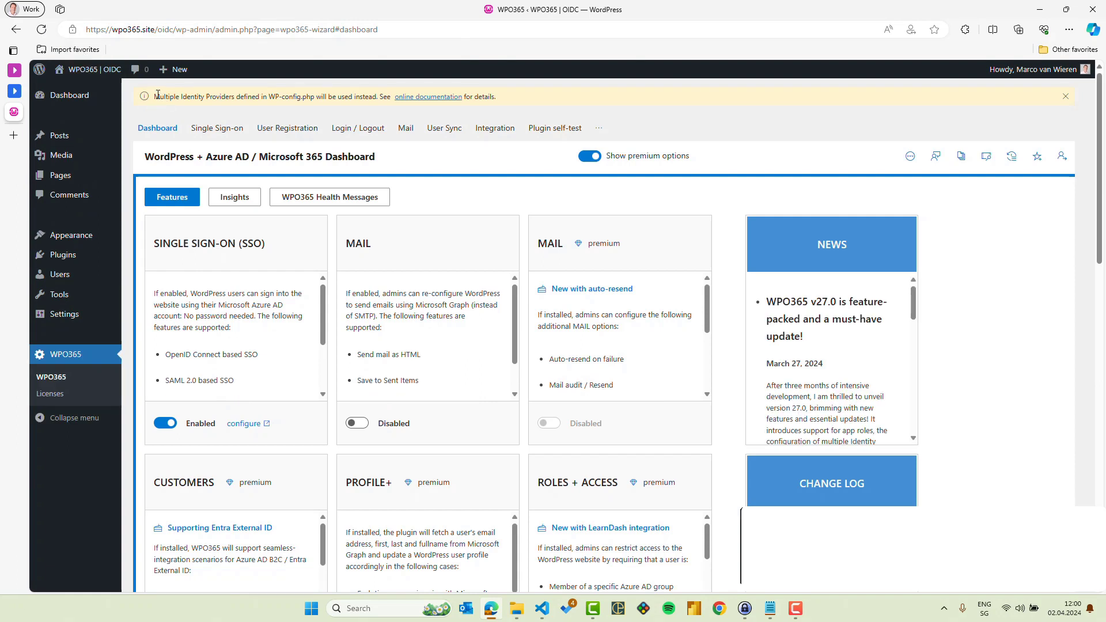
drag(154, 96, 378, 99)
click(347, 98)
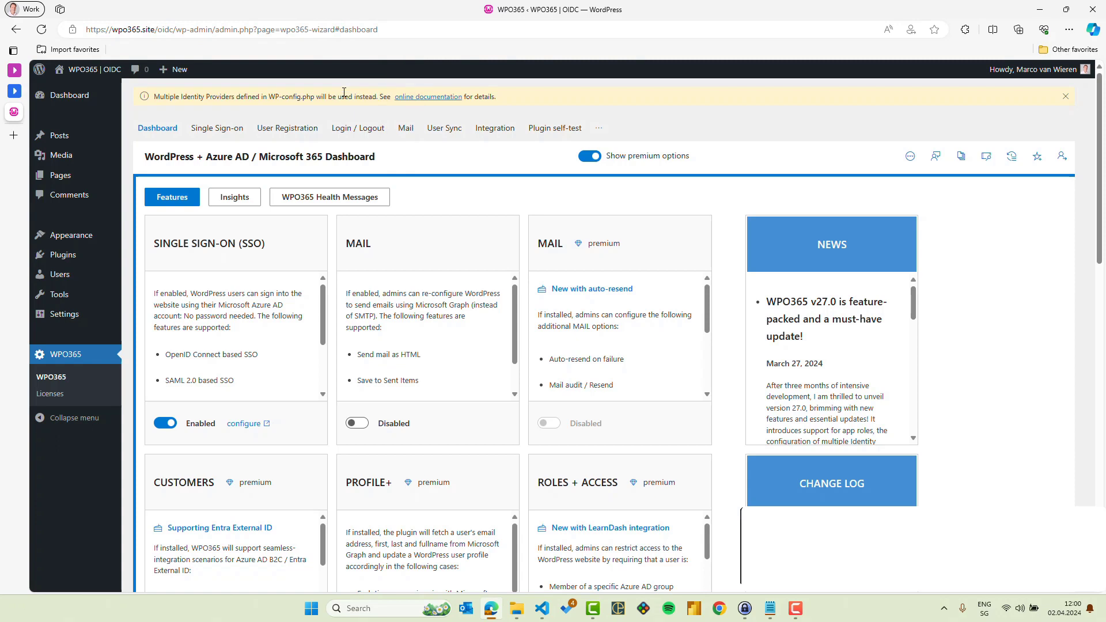
Review the SAML 2.0 service provider and IdP settings on the plugin's Single Sign-on configuration page.
click(210, 129)
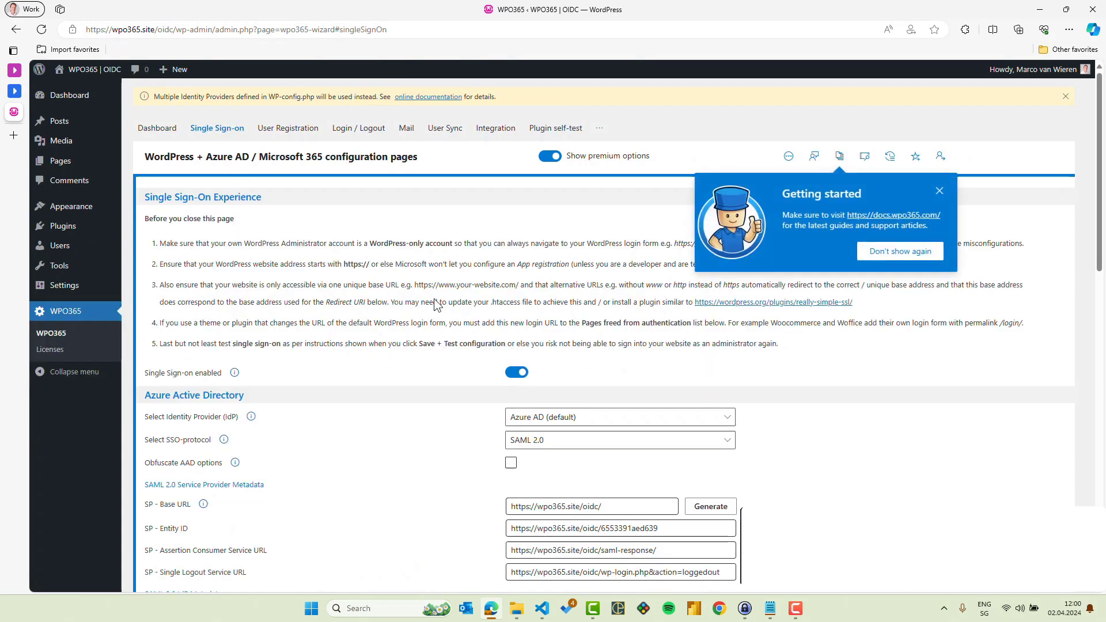
scroll(456, 389, down, 3)
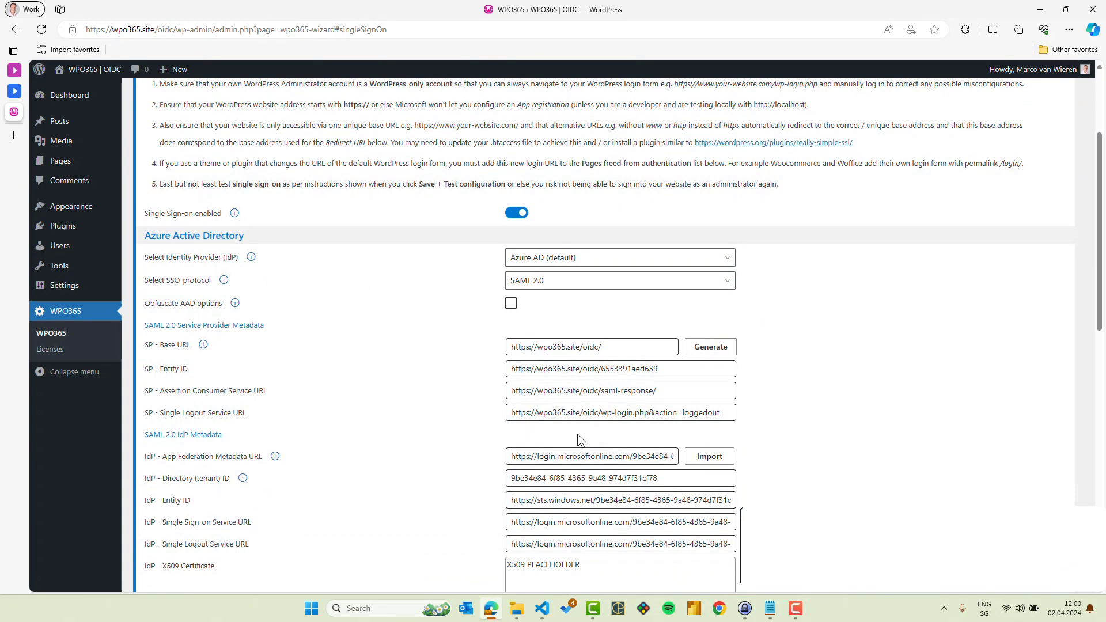
scroll(465, 379, up, 3)
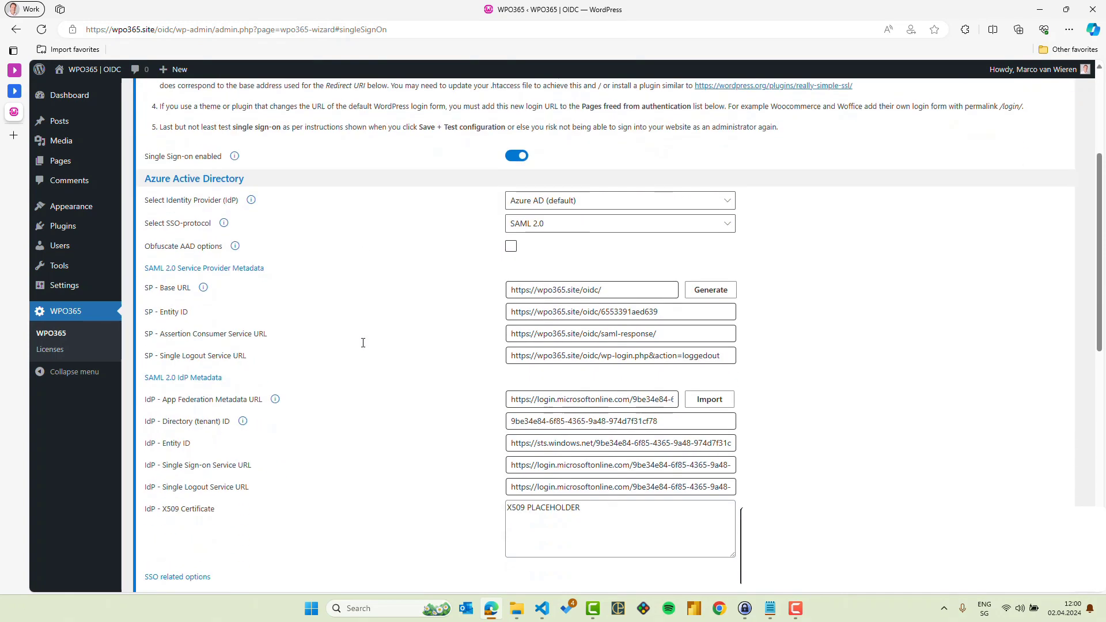
scroll(758, 401, up, 1)
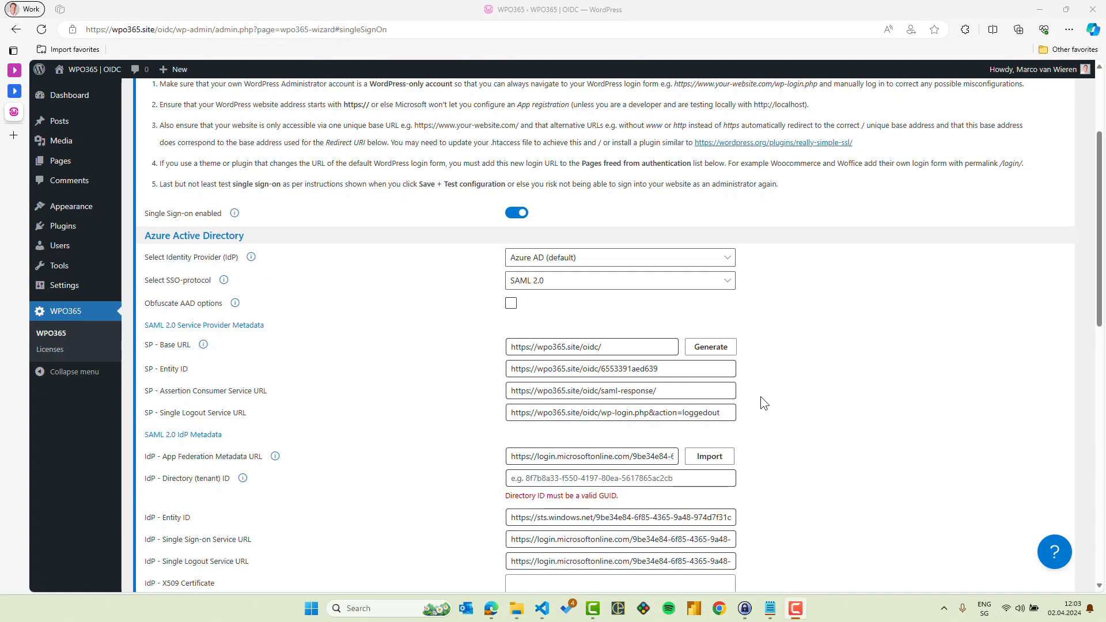
scroll(761, 397, up, 3)
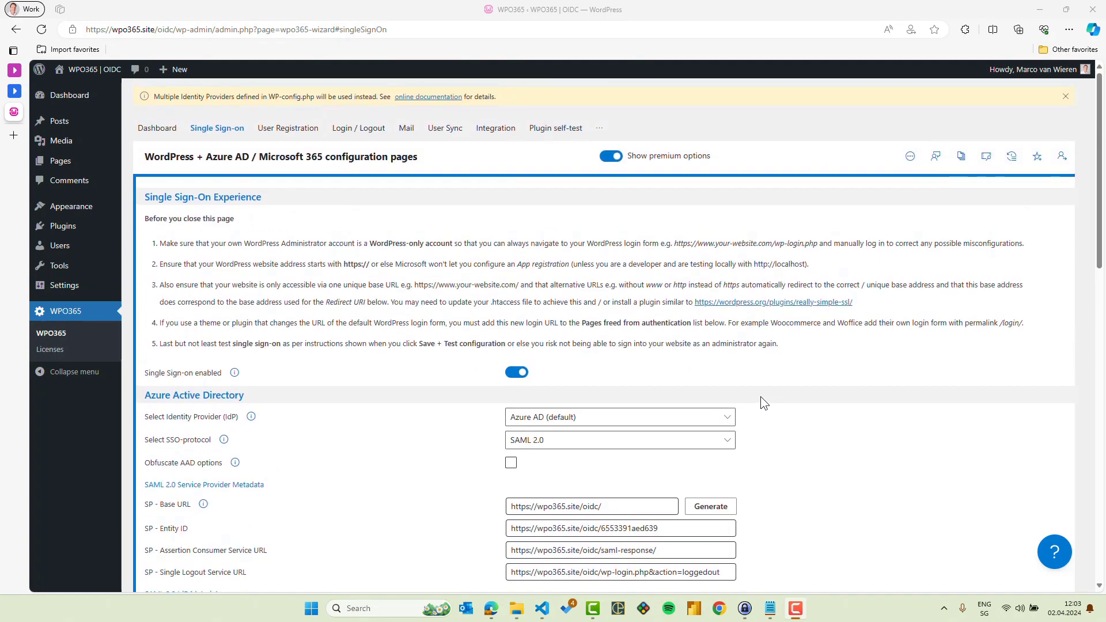
Go to the plugin's Import / Export page and export the configuration for wp-config.php.
click(599, 127)
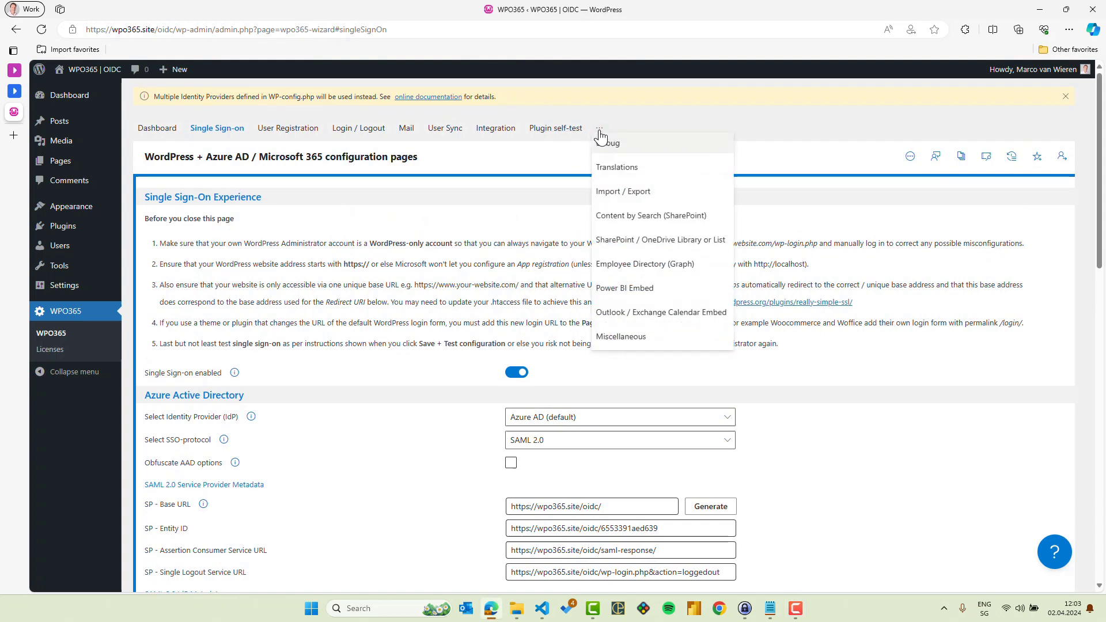
click(635, 193)
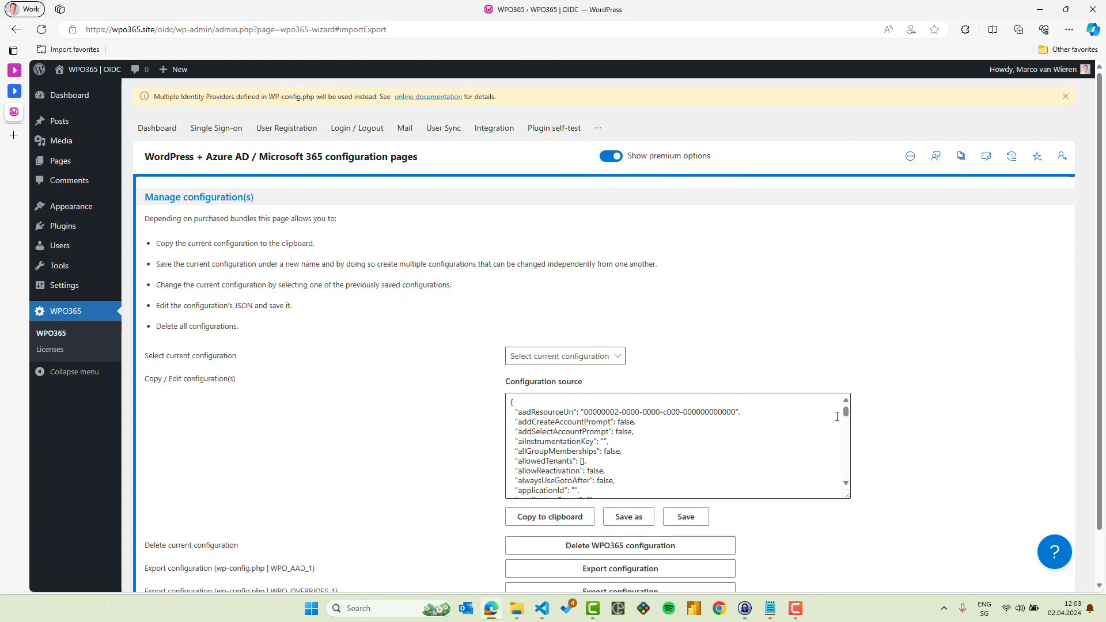
scroll(663, 449, down, 1)
click(637, 547)
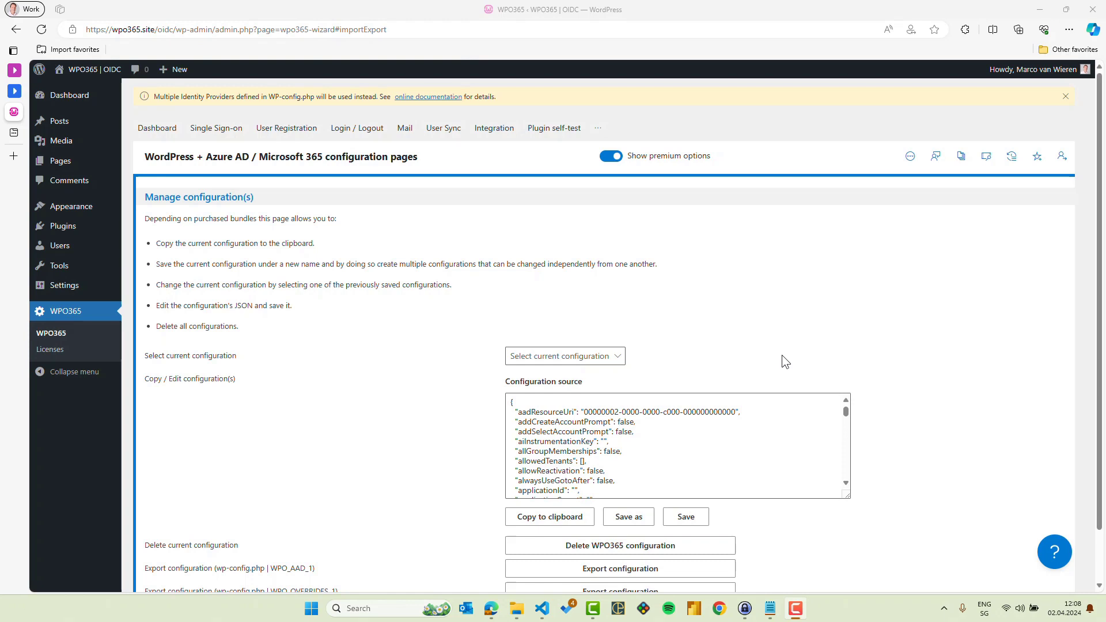
Enable Obfuscate AAD options in the Single Sign-on settings and accept replacing the fields with values from wp-config.php.
click(212, 132)
click(212, 131)
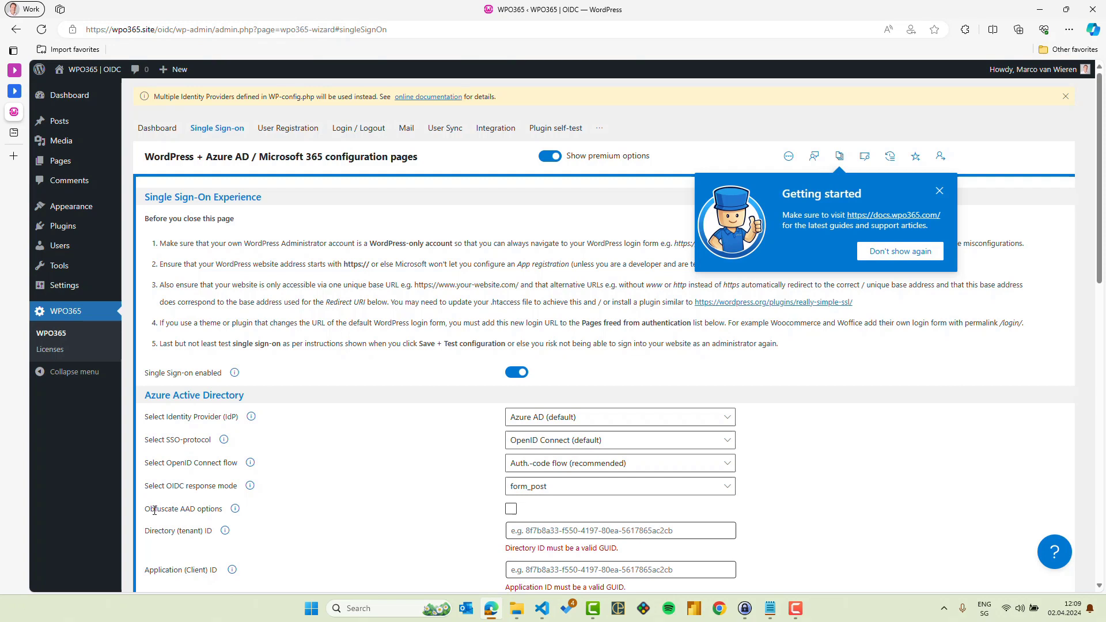
click(511, 510)
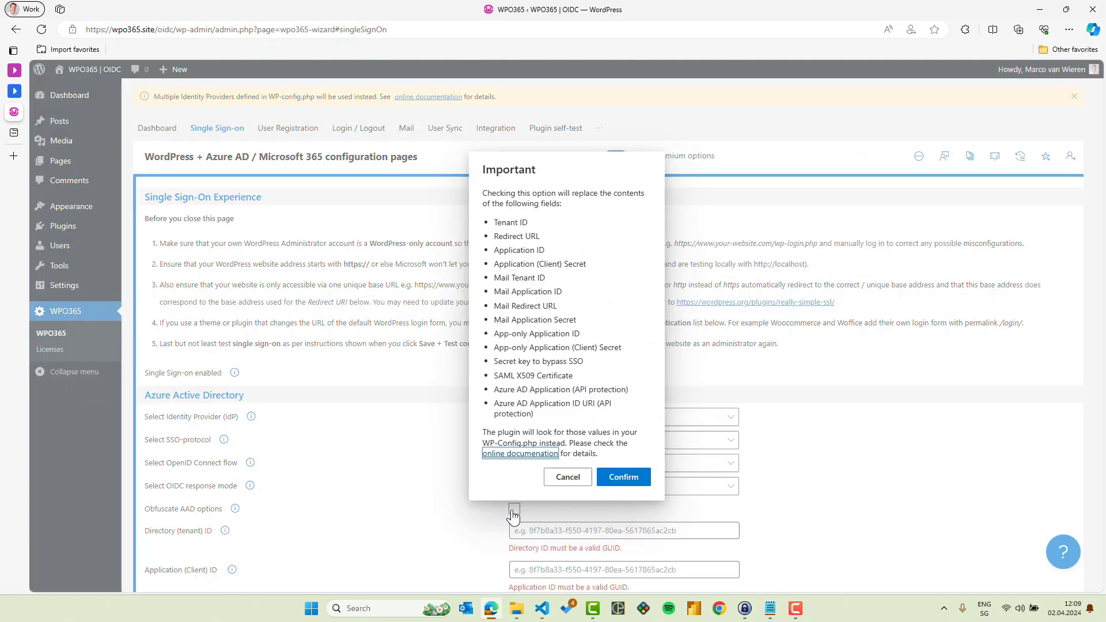
click(626, 483)
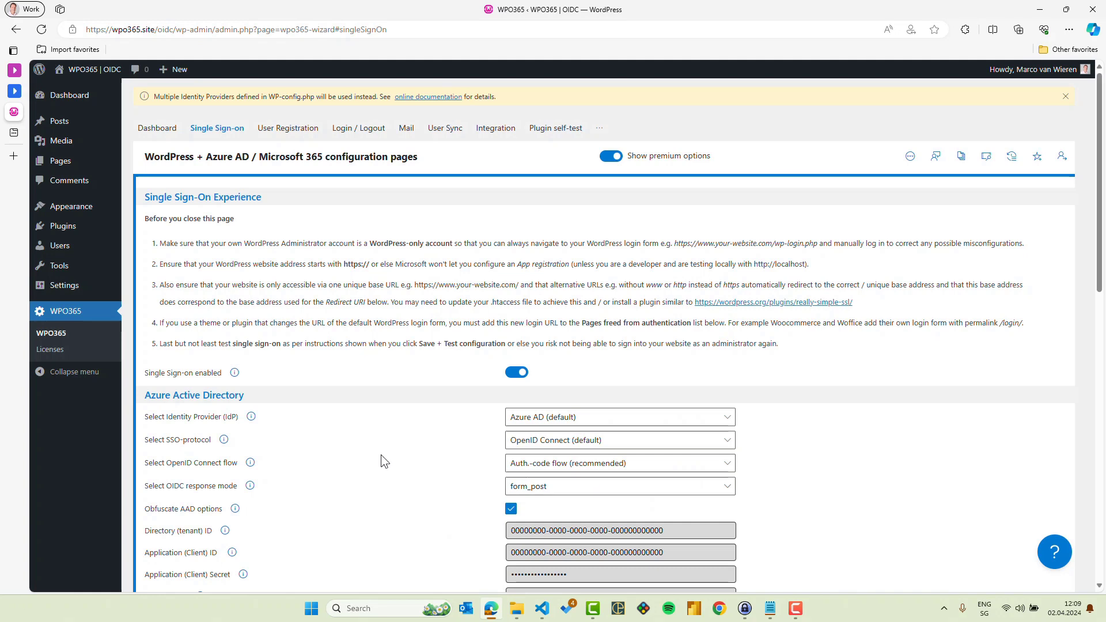
Save the Single Sign-on configuration and confirm the cache notice to load the Plugin self-test page.
scroll(381, 455, down, 3)
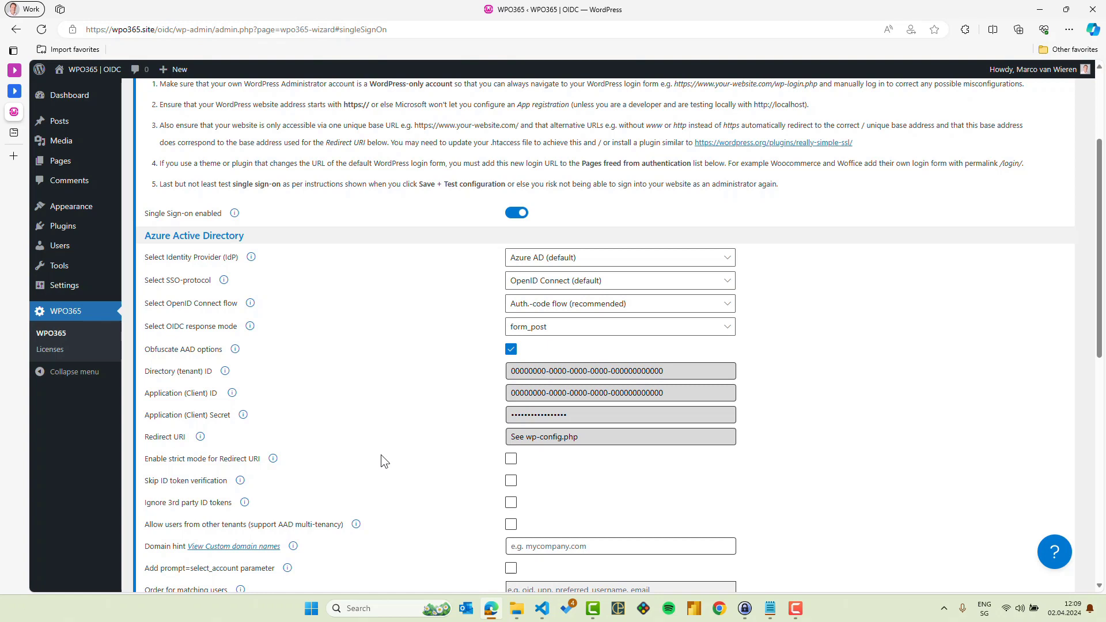
scroll(381, 455, down, 10)
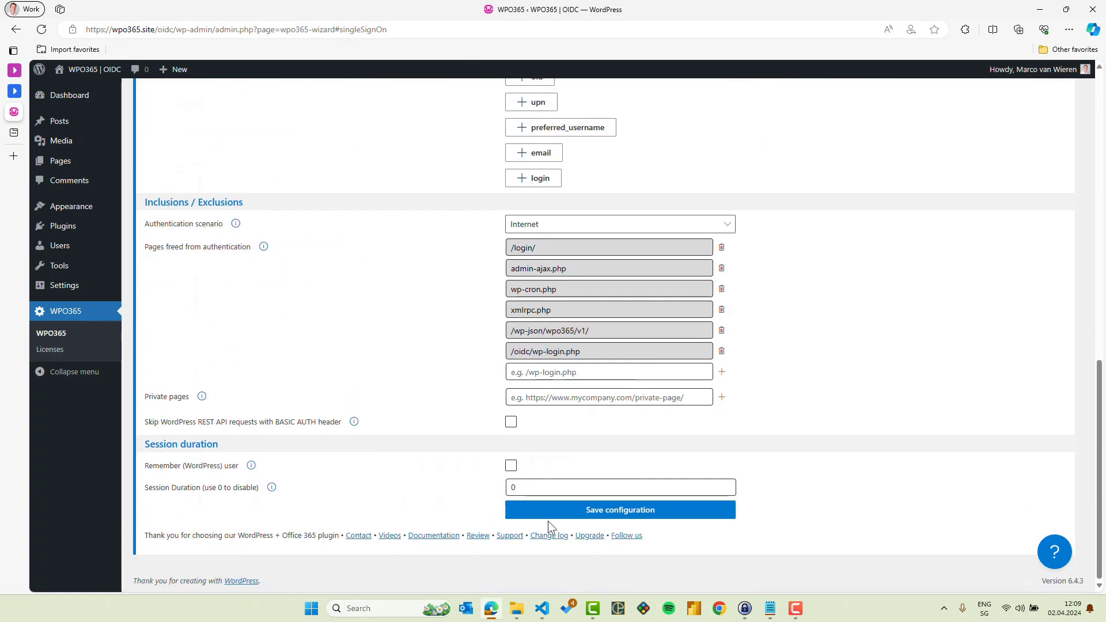
click(596, 518)
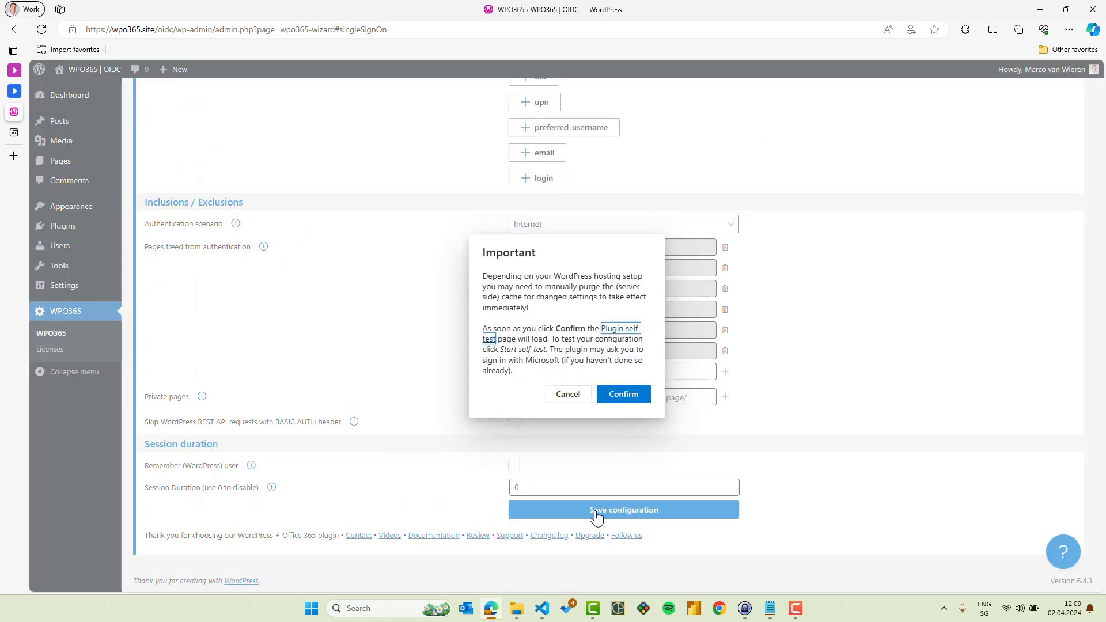
click(633, 396)
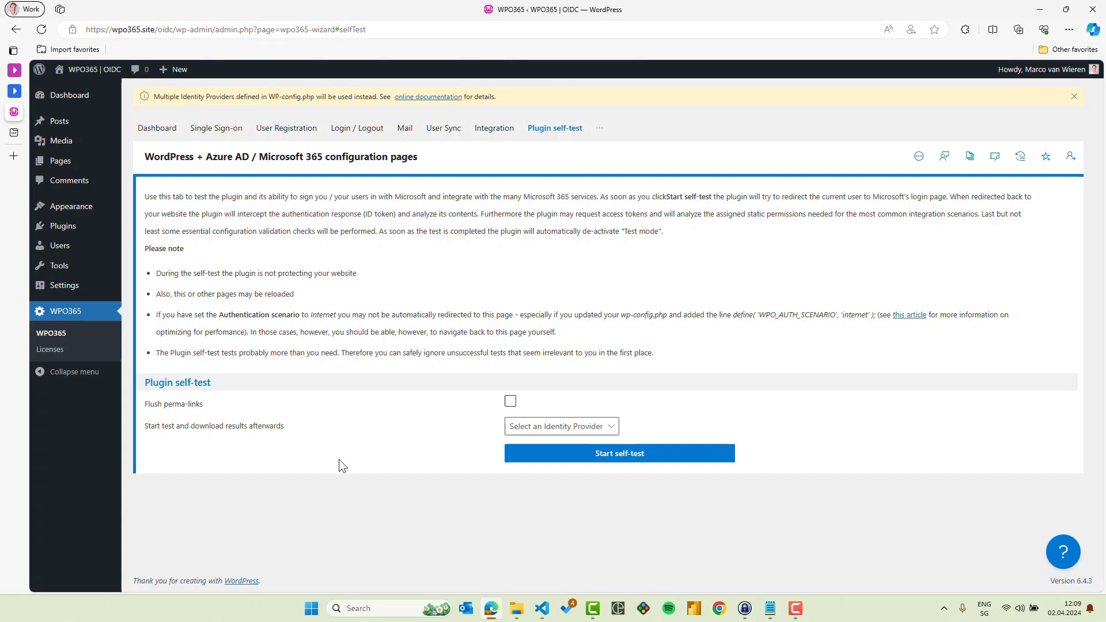
Check which Identity Providers are offered for the plugin self-test without selecting one.
click(609, 429)
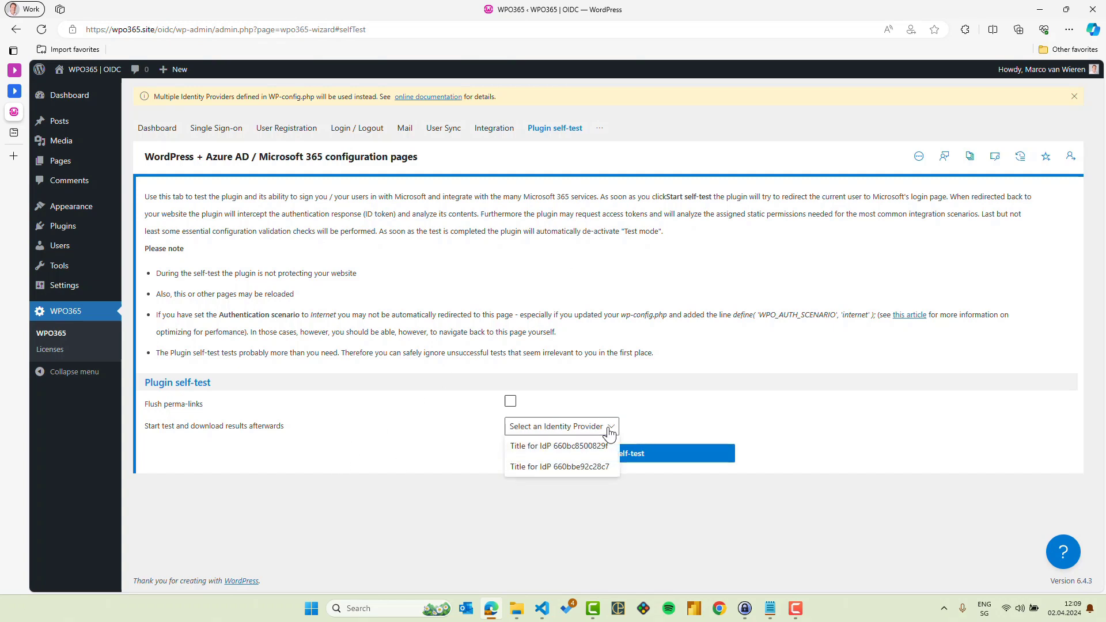
click(675, 410)
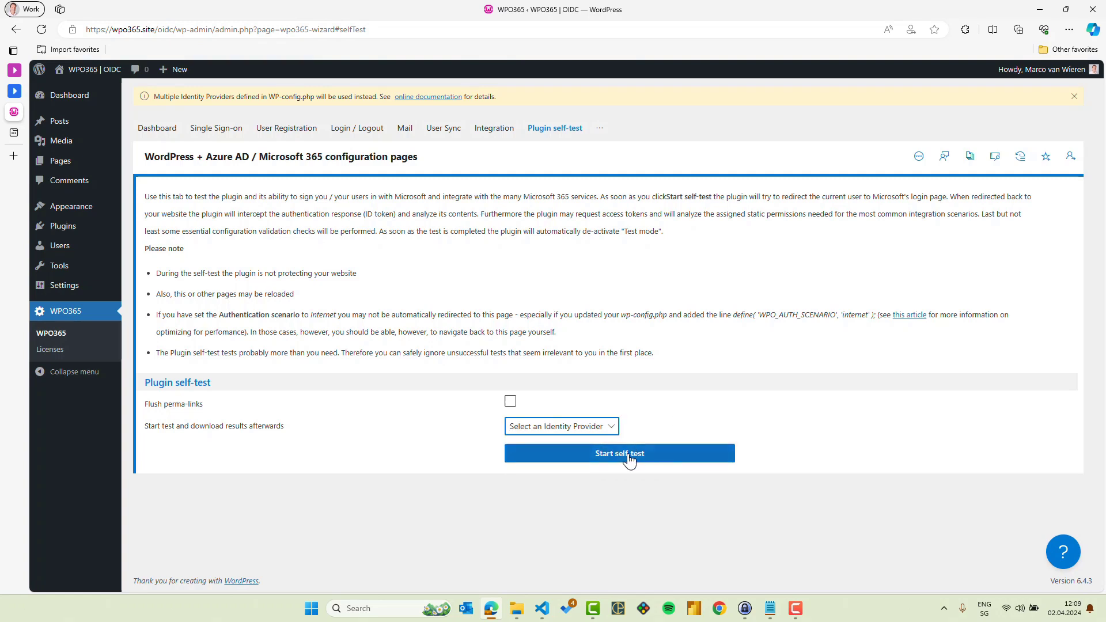